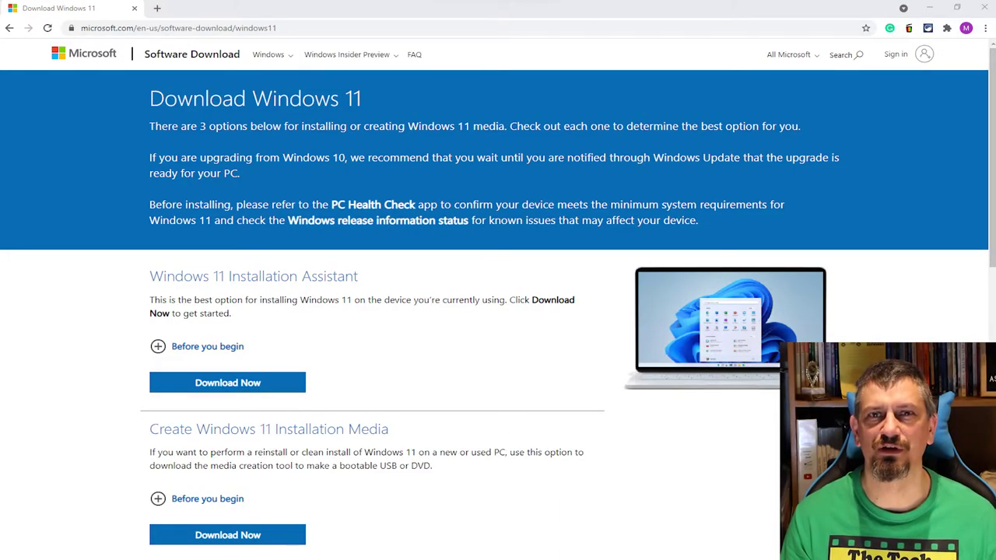
# Step: Expand 'Before you begin', scroll to the Windows 11 ISO section and collapse its notes
pyautogui.click(207, 346)
pyautogui.scroll(-3, 498, 312)
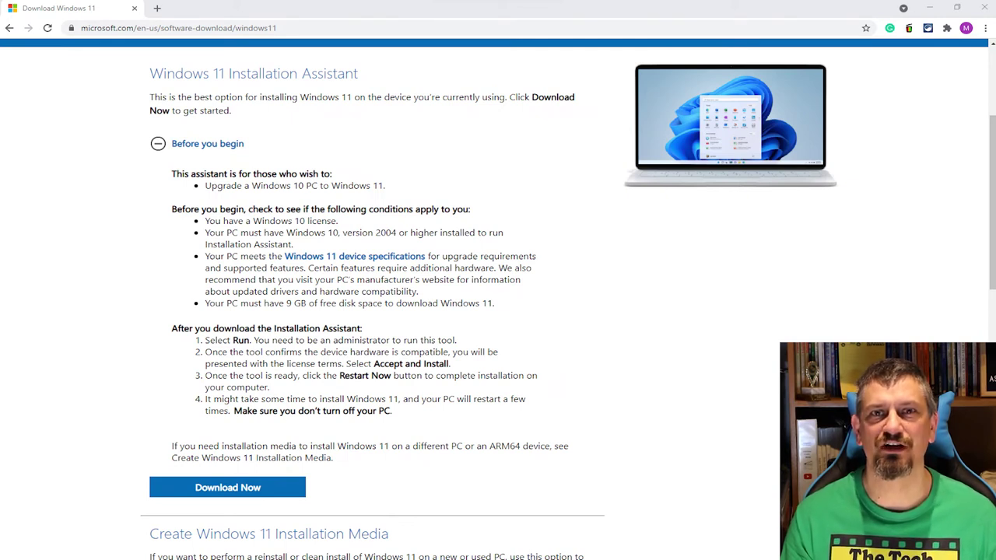
pyautogui.scroll(-6, 498, 311)
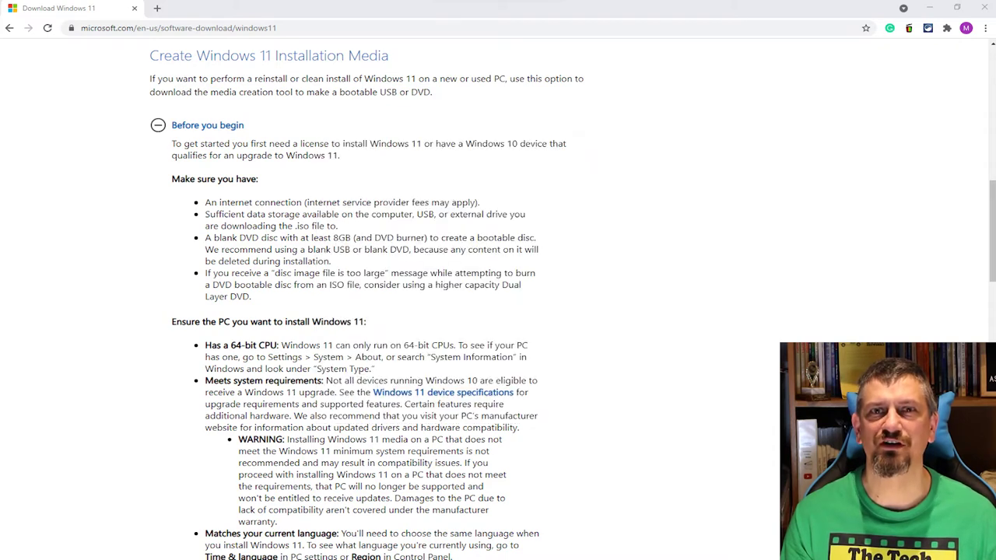
pyautogui.scroll(-10, 498, 303)
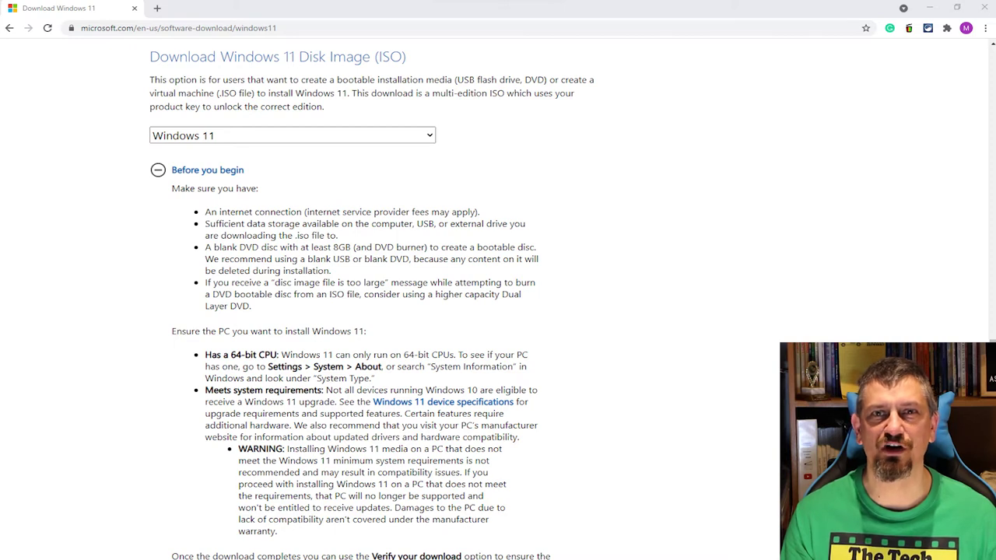
pyautogui.click(207, 169)
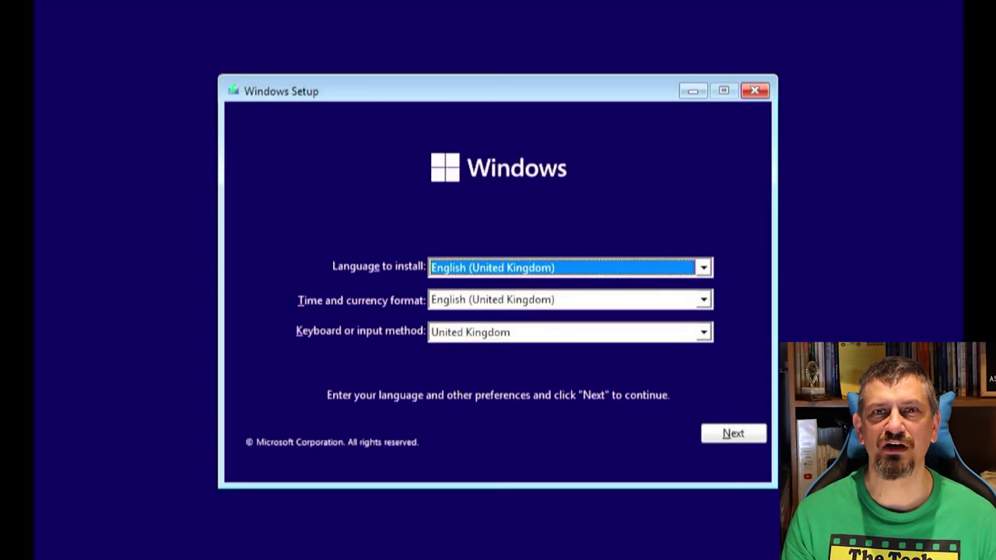
# Step: Set formats to English (Australia) and try installing Windows 11 Home without a product key
pyautogui.press('Tab')
pyautogui.press('Up')
pyautogui.press('Up')
pyautogui.press('Up')
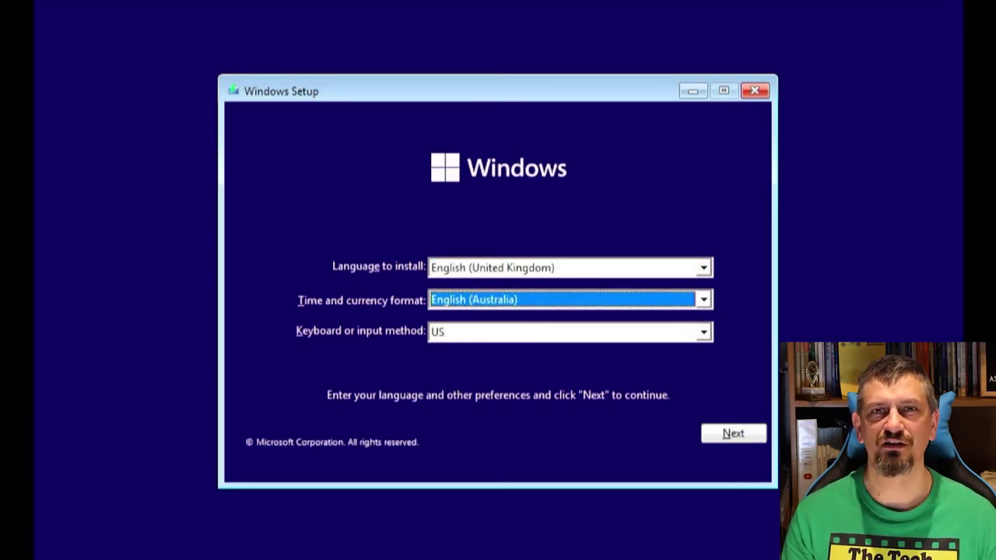
pyautogui.click(733, 434)
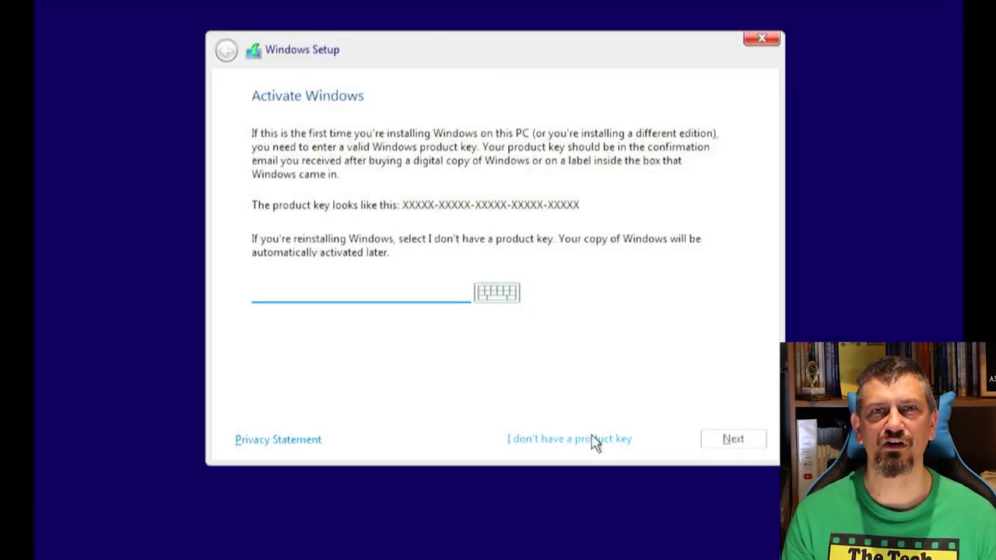
pyautogui.click(595, 442)
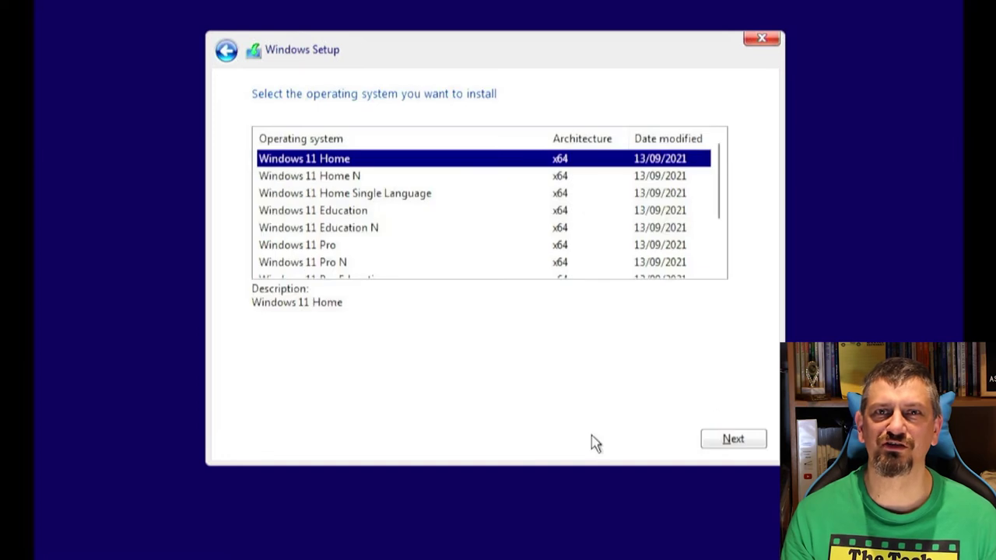
pyautogui.click(735, 441)
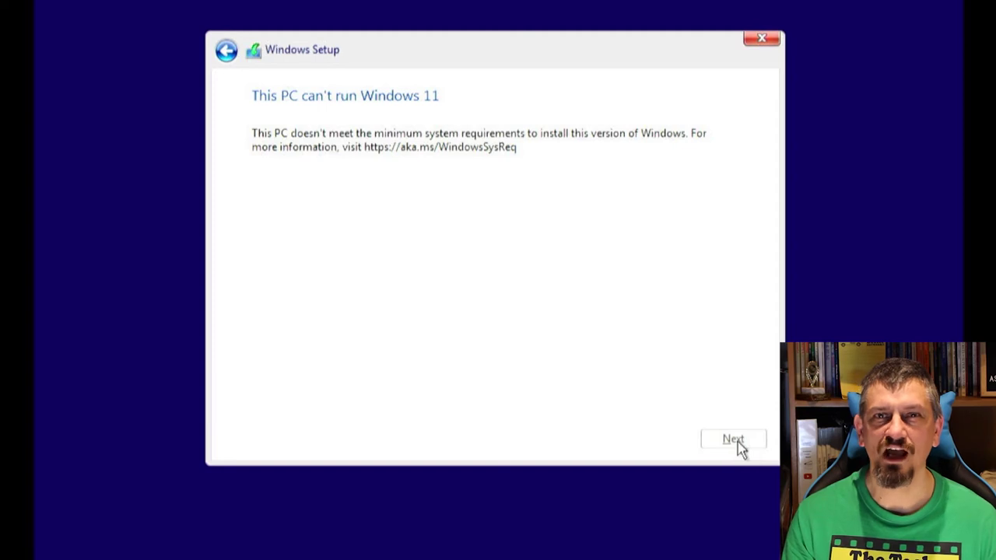
# Step: Go back from the compatibility rejection to the setup start screen
pyautogui.click(227, 53)
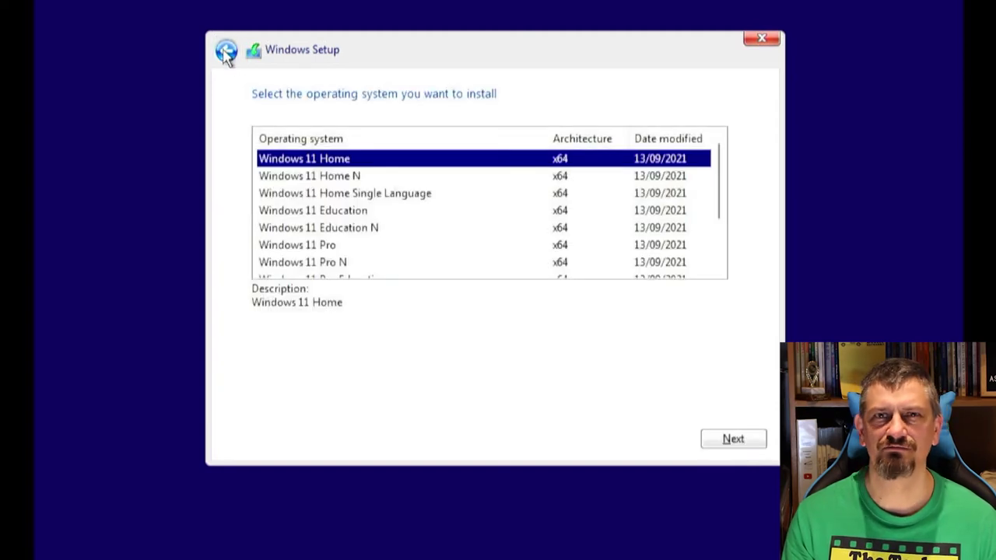
pyautogui.click(227, 53)
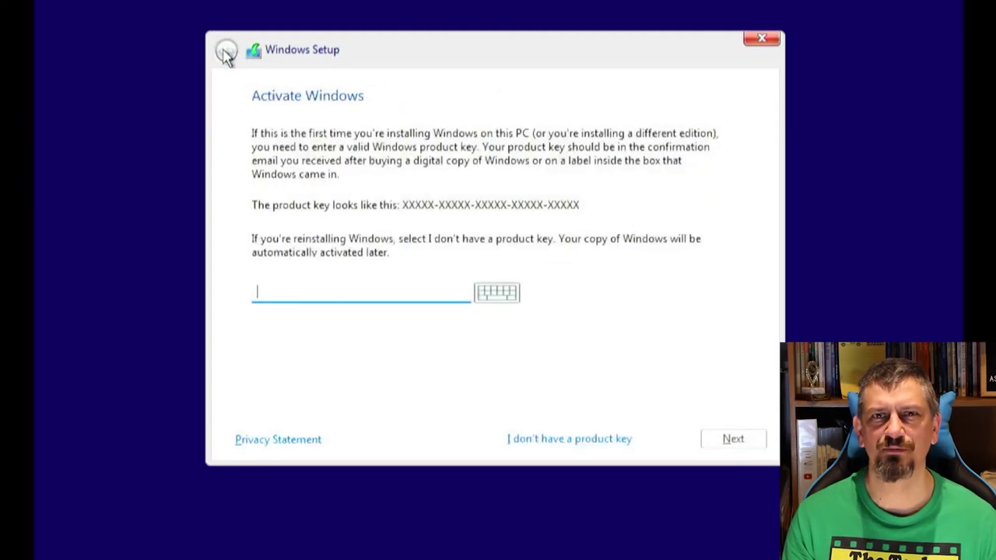
pyautogui.click(227, 53)
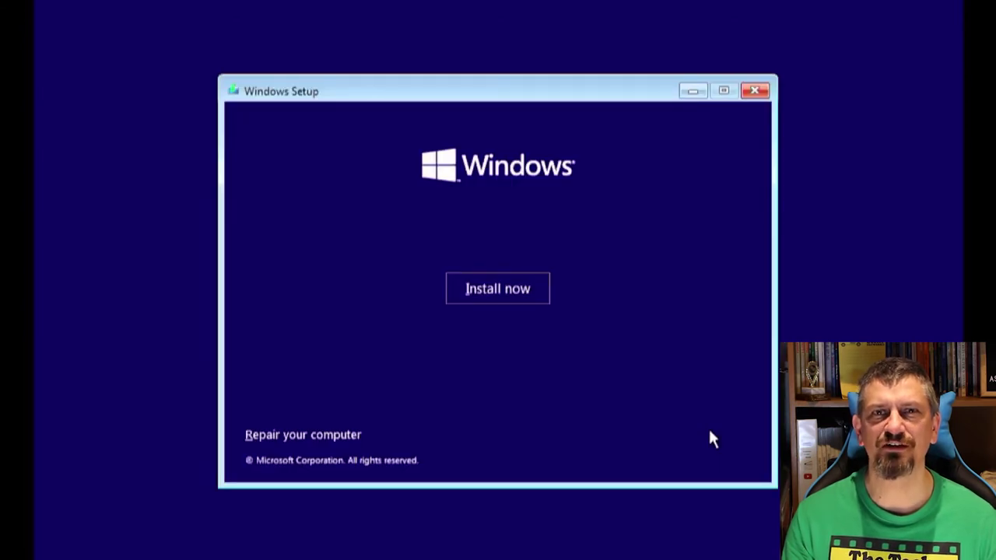
# Step: Launch regedit from a Shift+F10 command prompt and expand HKEY_LOCAL_MACHINE\SYSTEM\Setup
pyautogui.hotkey('shift', 'F10')
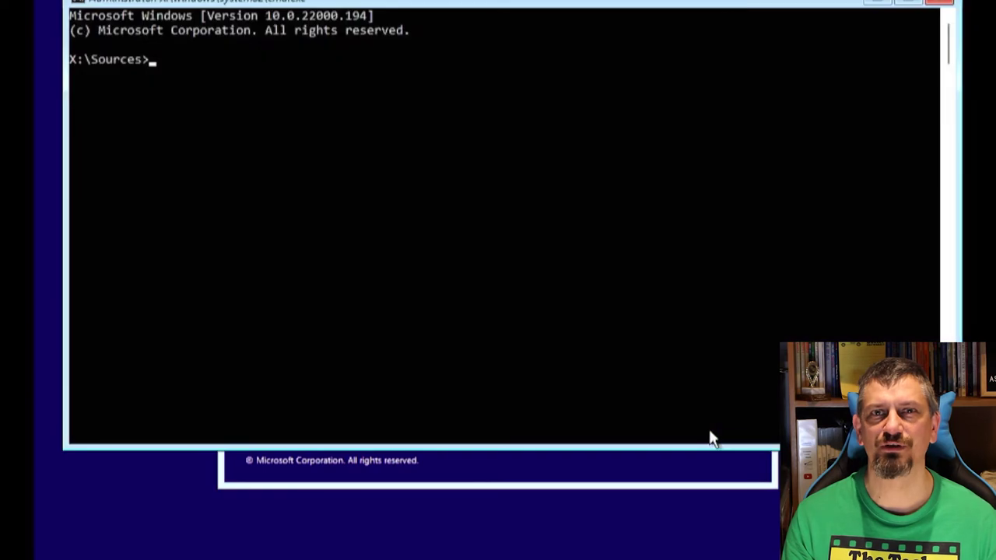
pyautogui.write('regedit')
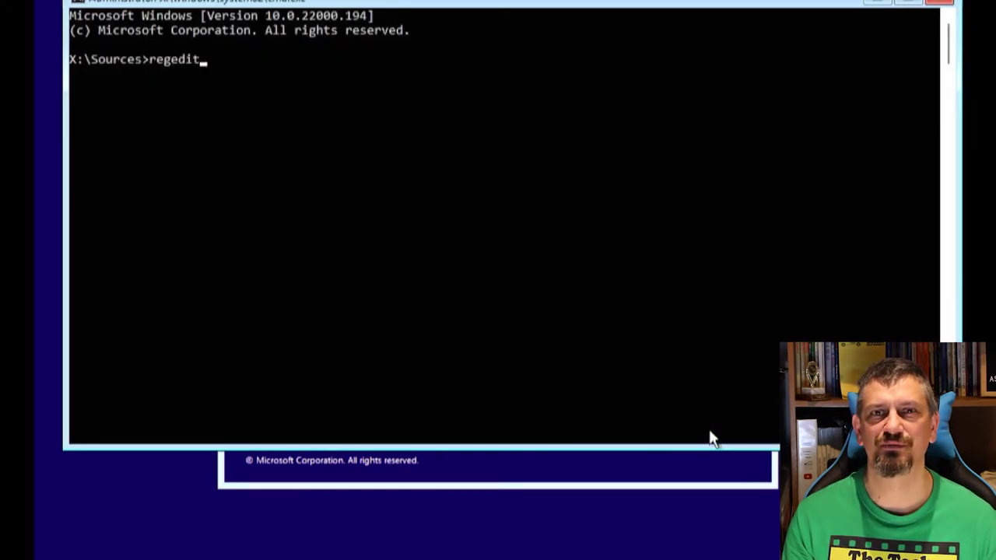
pyautogui.press('Return')
pyautogui.press('Down')
pyautogui.press('Down')
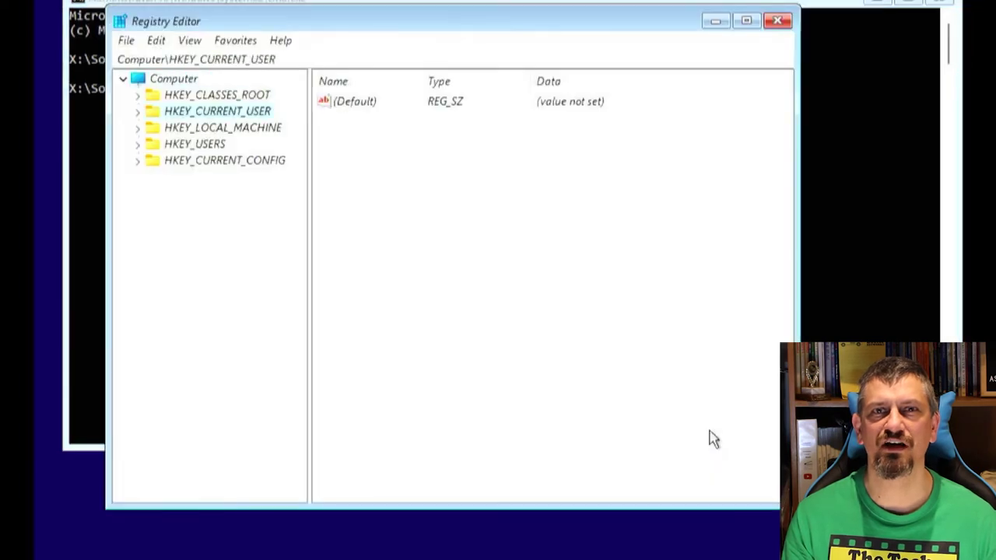
pyautogui.press('Down')
pyautogui.press('Right')
pyautogui.press('Down')
pyautogui.press('Down')
pyautogui.press('Down')
pyautogui.press('Down')
pyautogui.press('Down')
pyautogui.press('Down')
pyautogui.press('Right')
pyautogui.press('Down')
pyautogui.press('Down')
pyautogui.press('Down')
pyautogui.press('Down')
pyautogui.press('Down')
pyautogui.press('Down')
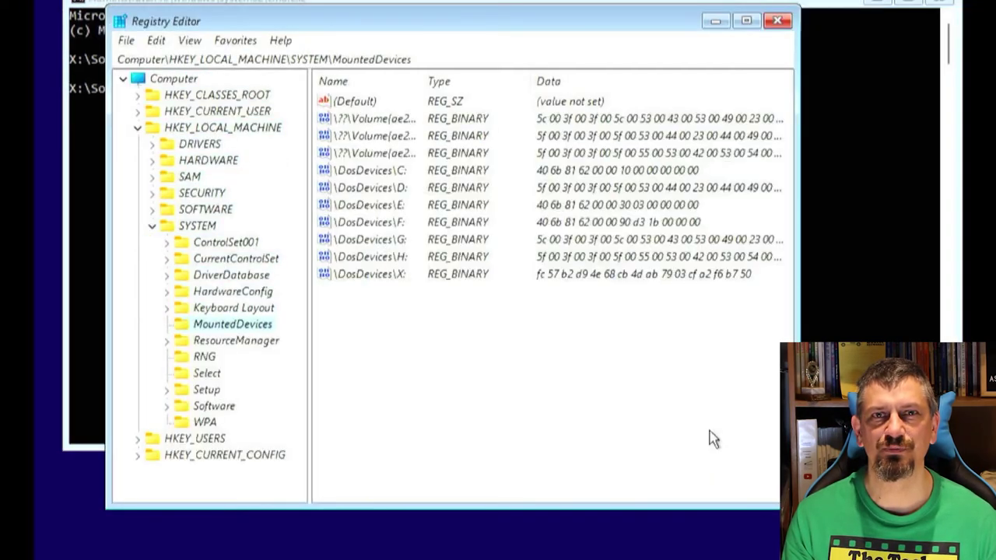
pyautogui.press('Down')
pyautogui.press('Down')
pyautogui.press('Down')
pyautogui.press('Down')
pyautogui.press('Right')
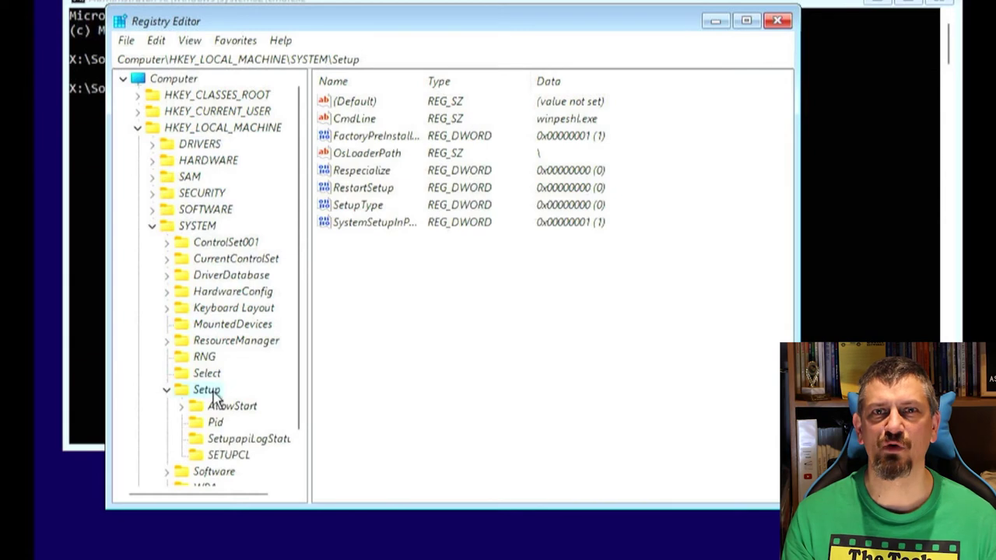
# Step: Create a new key named LabConfig under Setup
pyautogui.rightClick(215, 394)
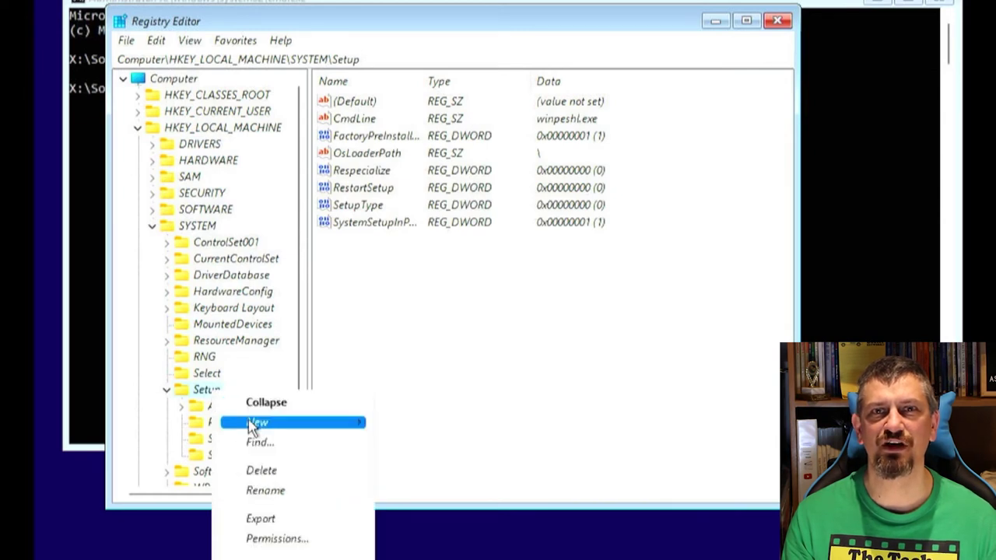
pyautogui.moveTo(253, 422)
pyautogui.click(396, 434)
pyautogui.write('LabConfig')
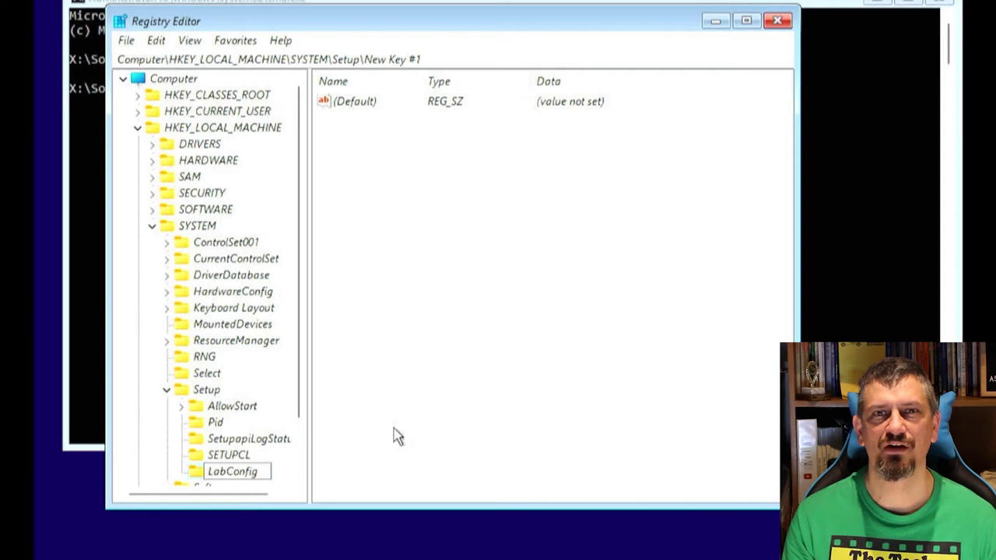
# Step: Confirm the LabConfig key and add a DWORD BypassTPMCheck with value 1
pyautogui.press('Return')
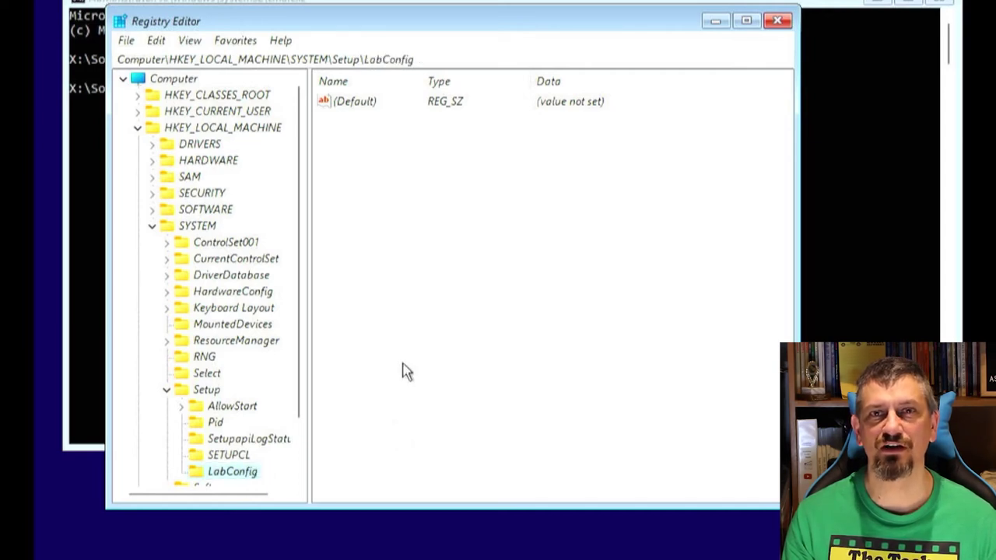
pyautogui.rightClick(403, 371)
pyautogui.moveTo(440, 375)
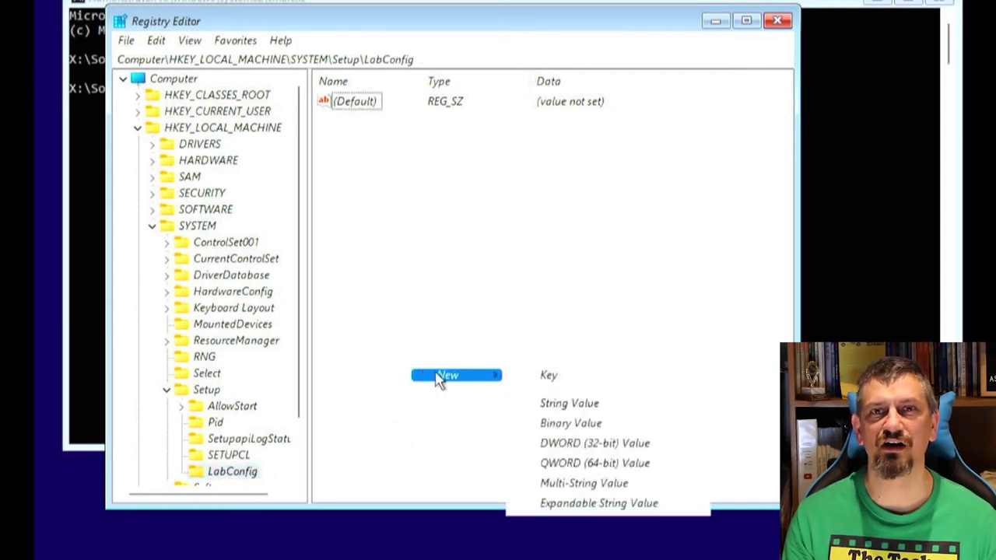
pyautogui.click(608, 447)
pyautogui.write('Byp')
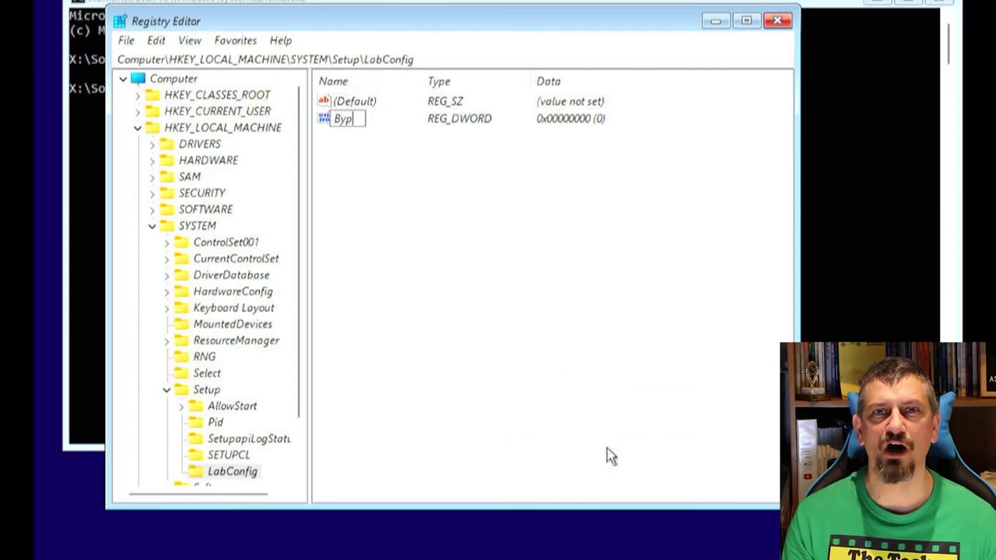
pyautogui.write('assTPMCheck')
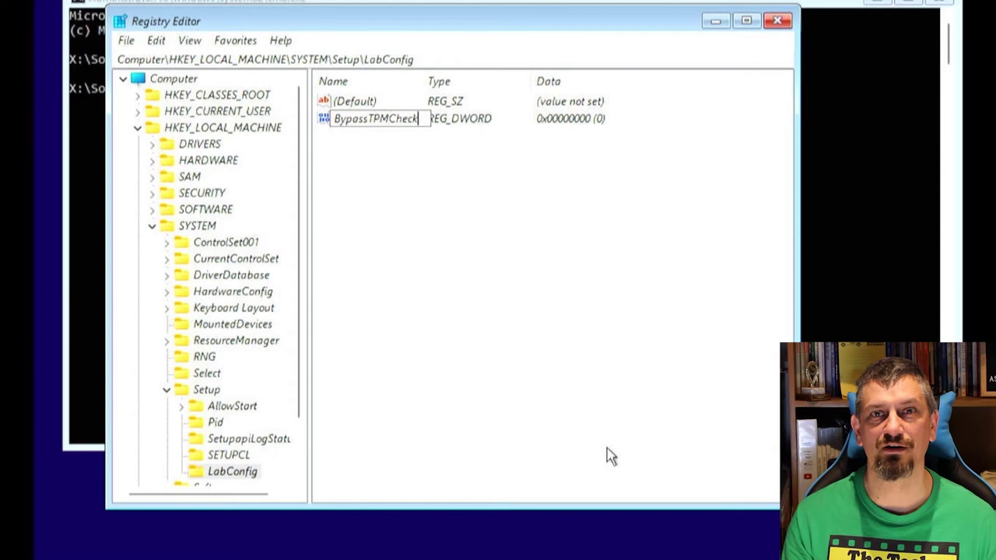
pyautogui.press('Return')
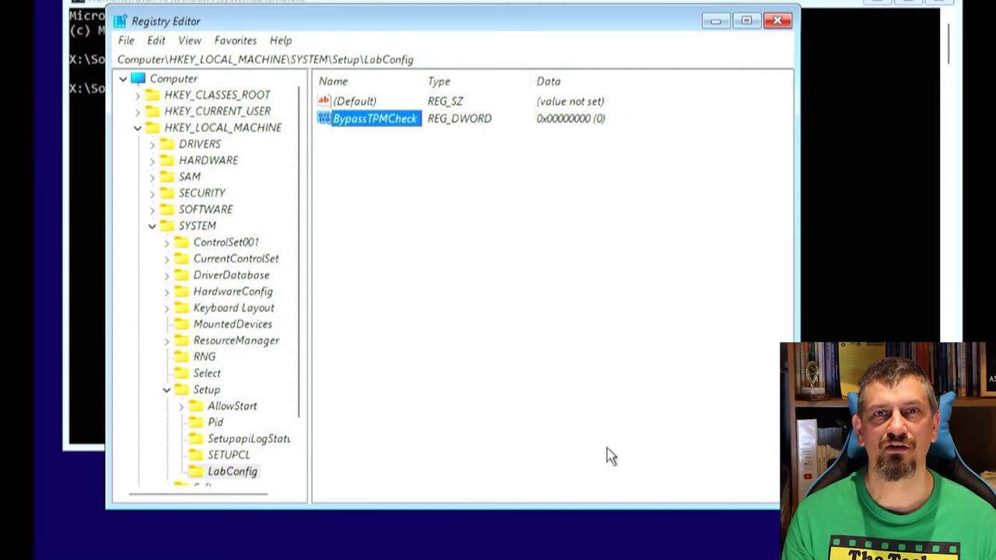
pyautogui.press('Return')
pyautogui.write('1')
pyautogui.press('Return')
# Step: Add a second DWORD, BypassSecureBootCheck, with value 1
pyautogui.rightClick(545, 256)
pyautogui.moveTo(560, 268)
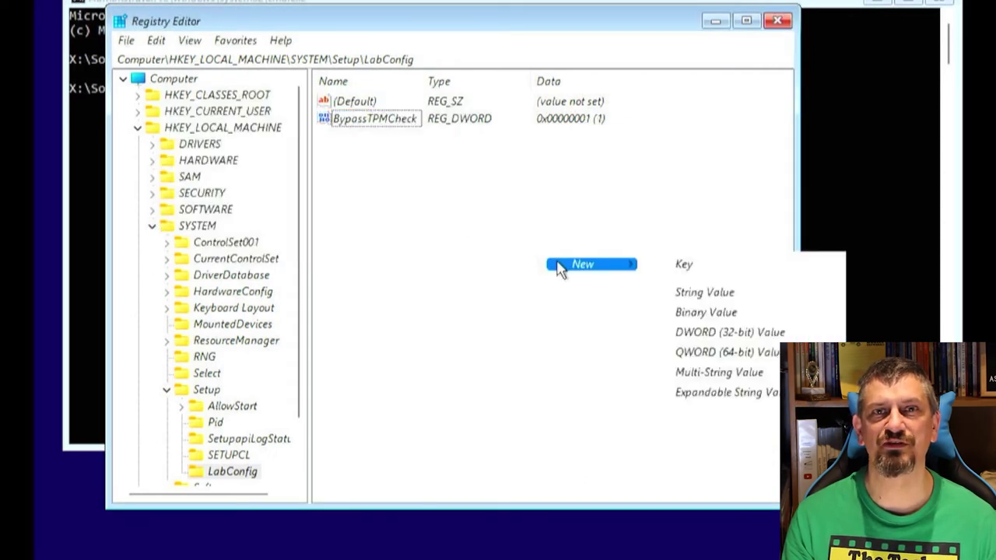
pyautogui.click(709, 339)
pyautogui.write('BypassSecure')
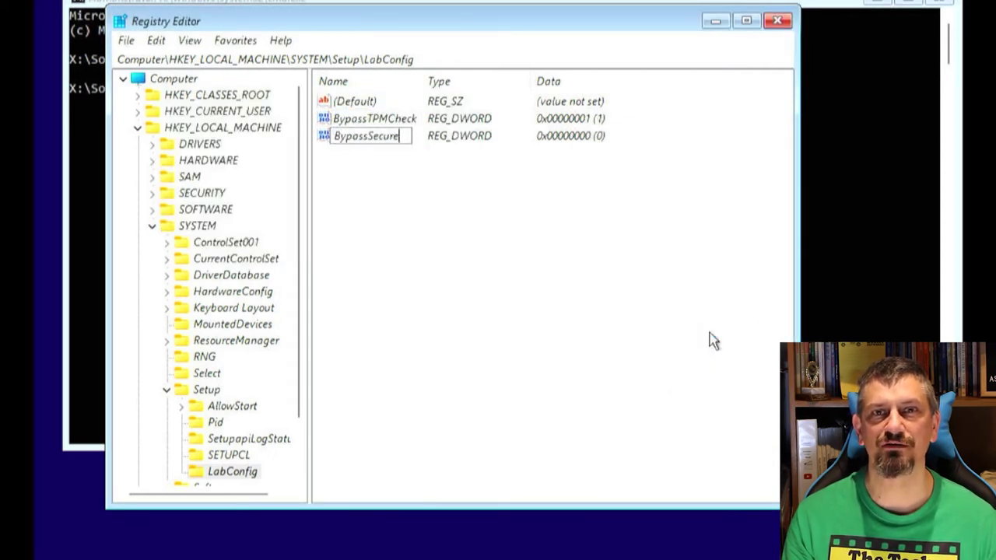
pyautogui.write('BootCheck')
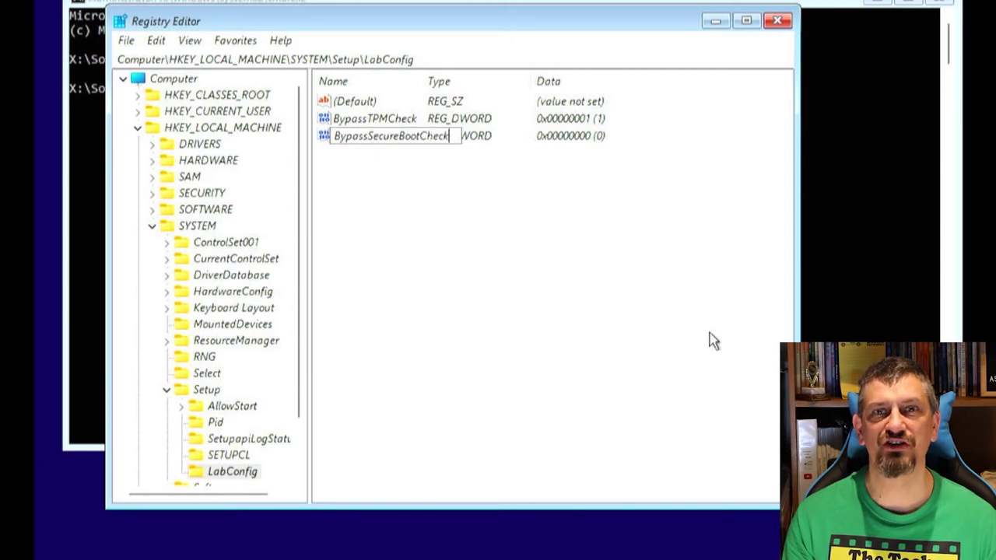
pyautogui.press('Return')
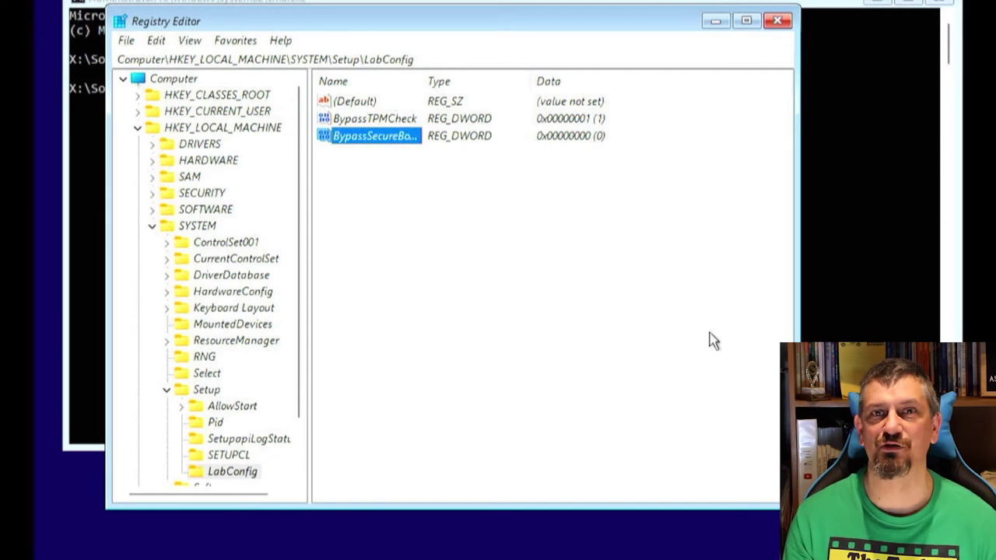
pyautogui.press('Return')
pyautogui.write('1')
pyautogui.press('Return')
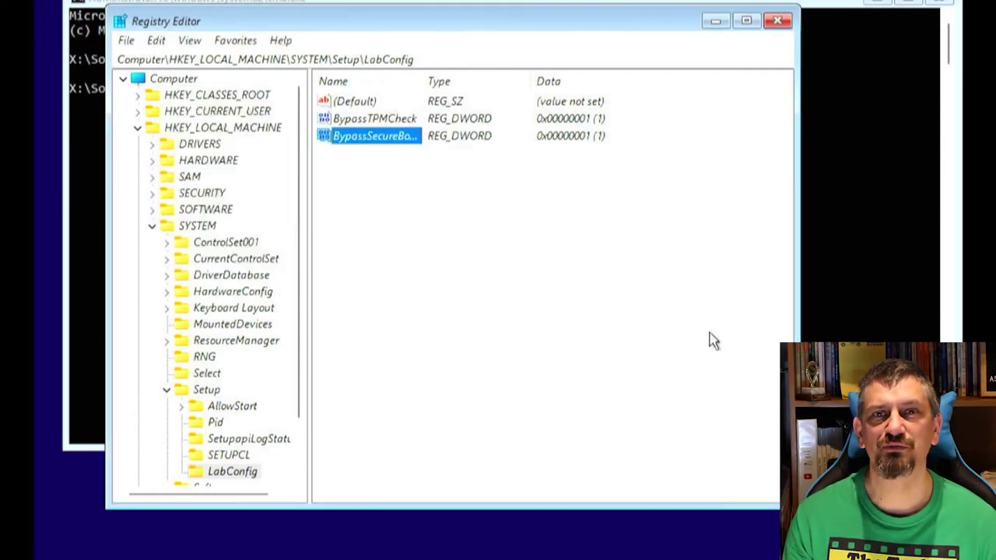
# Step: Close Registry Editor and the command prompt, then restart the install with Install now
pyautogui.click(778, 21)
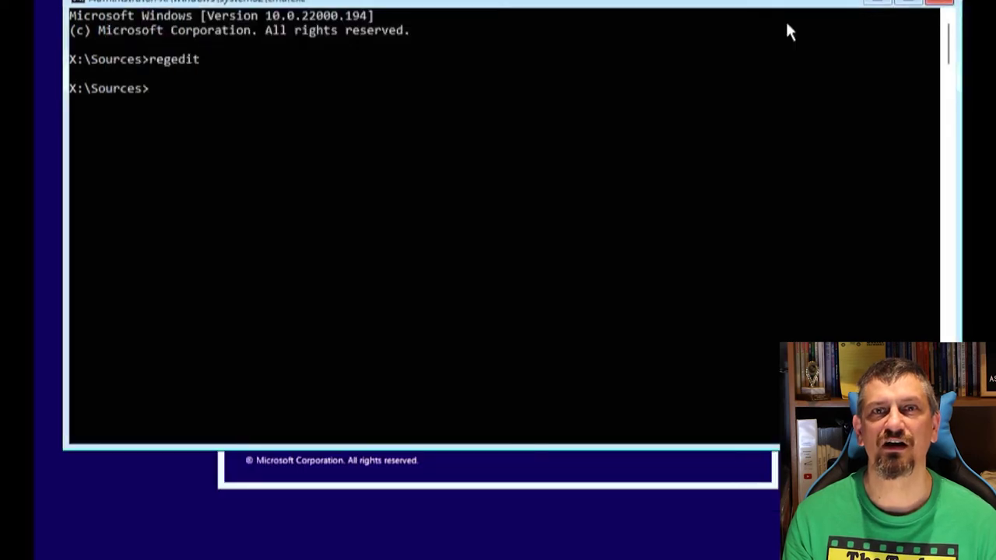
pyautogui.click(940, 3)
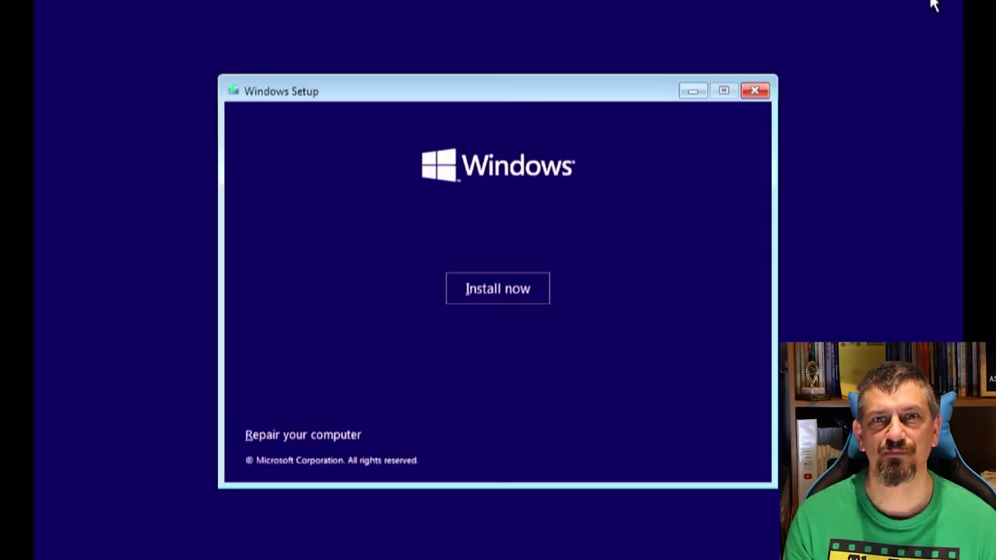
pyautogui.click(503, 300)
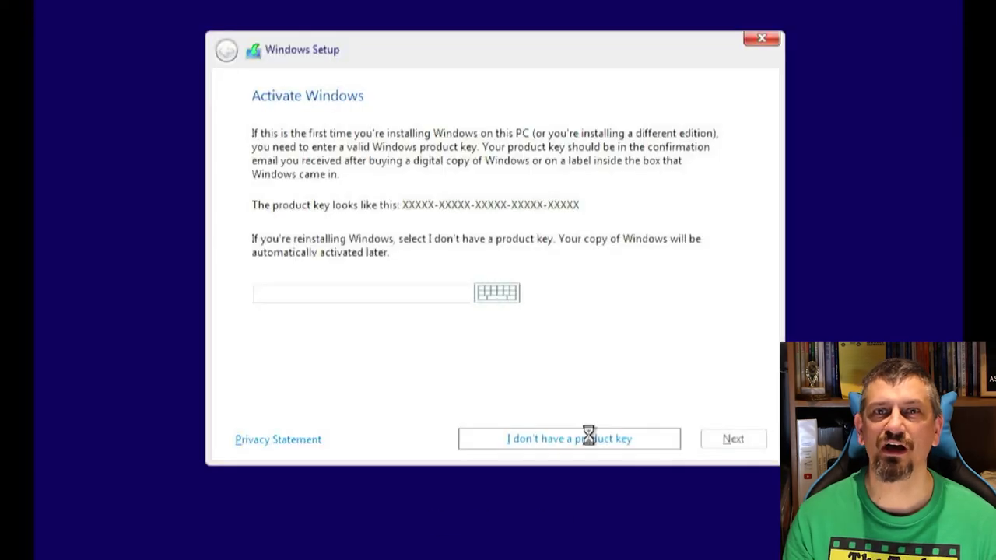
# Step: Try the Upgrade option, go back, and choose a Custom clean install instead
pyautogui.click(590, 439)
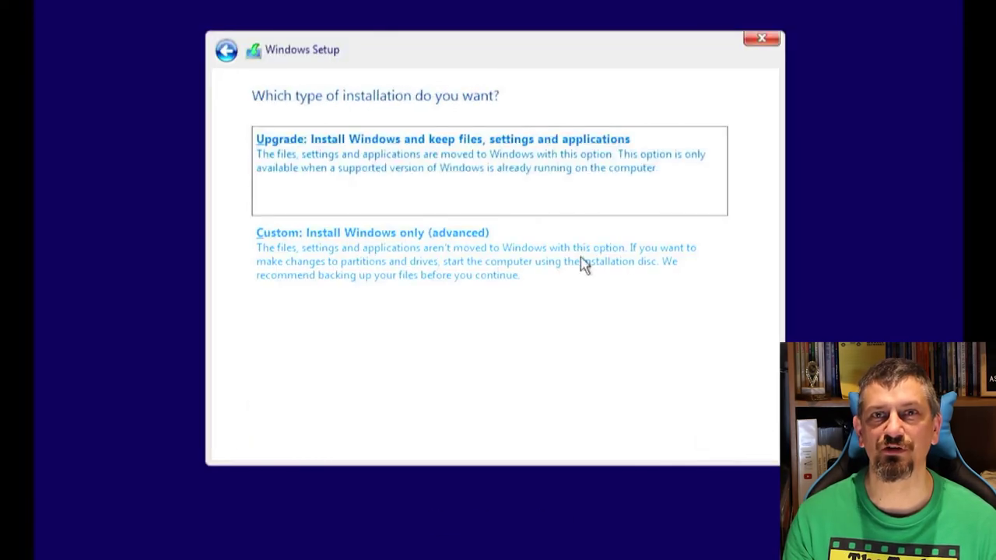
pyautogui.click(610, 175)
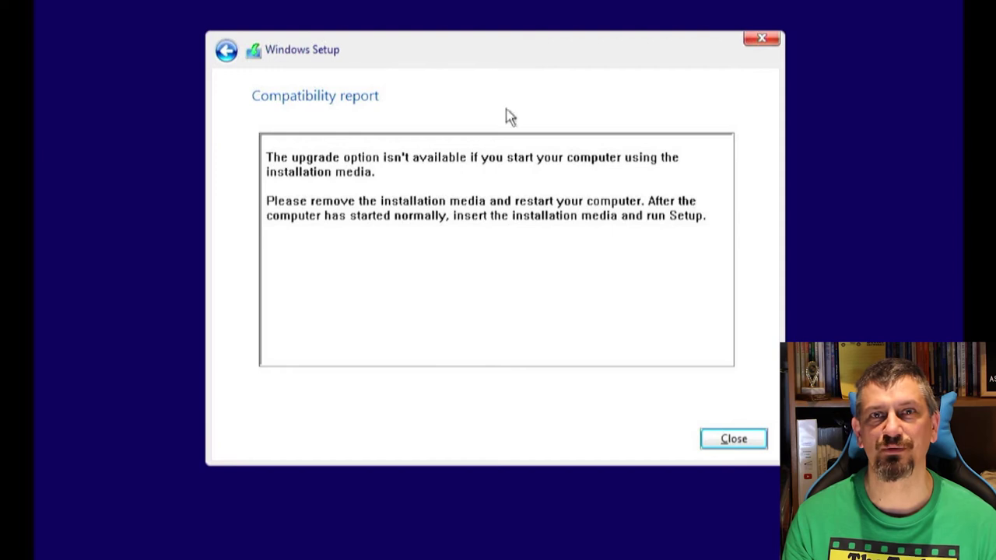
pyautogui.click(228, 52)
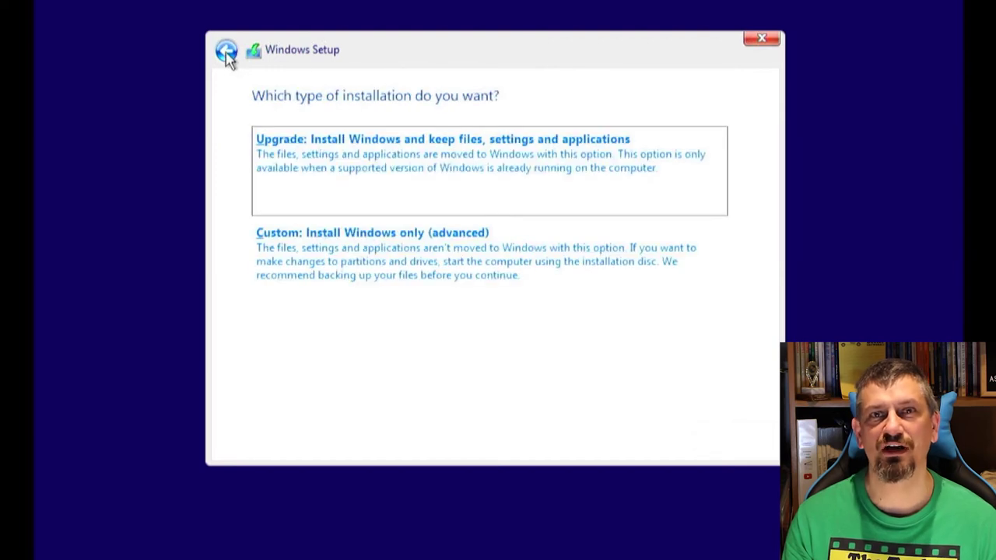
pyautogui.click(399, 276)
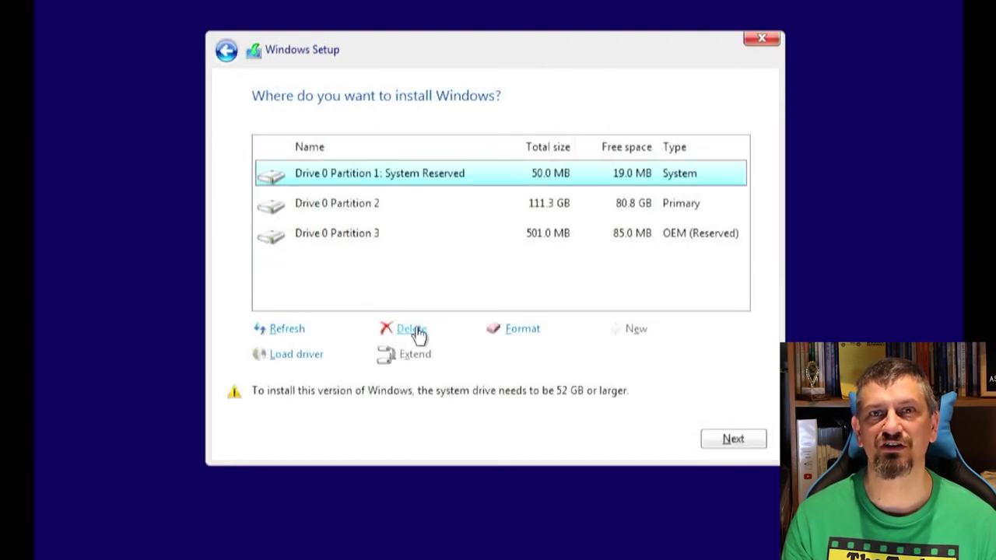
# Step: Delete all three Drive 0 partitions and install onto the resulting unallocated space
pyautogui.click(418, 333)
pyautogui.click(624, 357)
pyautogui.click(412, 203)
pyautogui.click(412, 330)
pyautogui.click(629, 357)
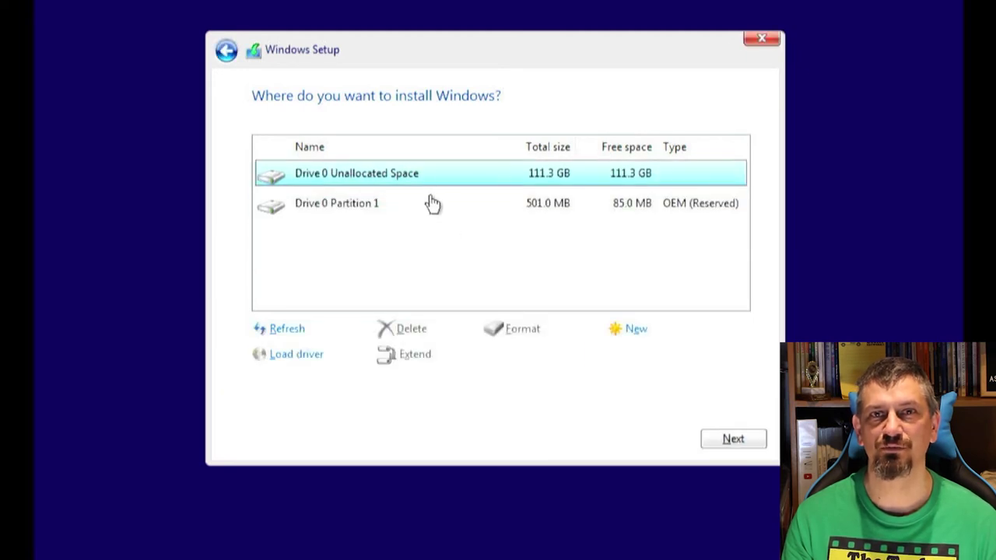
pyautogui.click(433, 203)
pyautogui.click(410, 328)
pyautogui.click(611, 356)
pyautogui.click(719, 440)
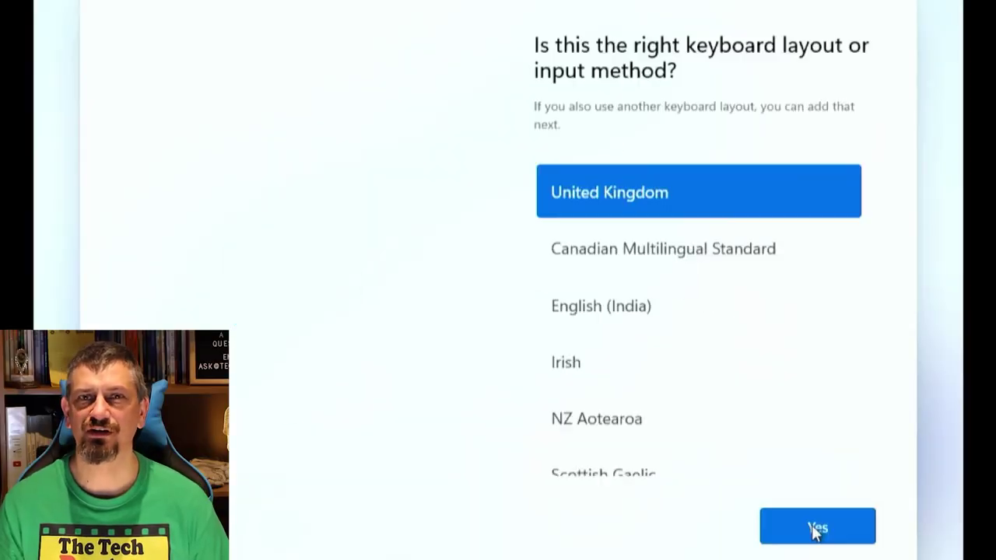
# Step: Confirm the keyboard layout, skip a second layout, and join TD-Workshop Wi-Fi with its security key
pyautogui.scroll(-3, 876, 407)
pyautogui.click(818, 529)
pyautogui.click(818, 530)
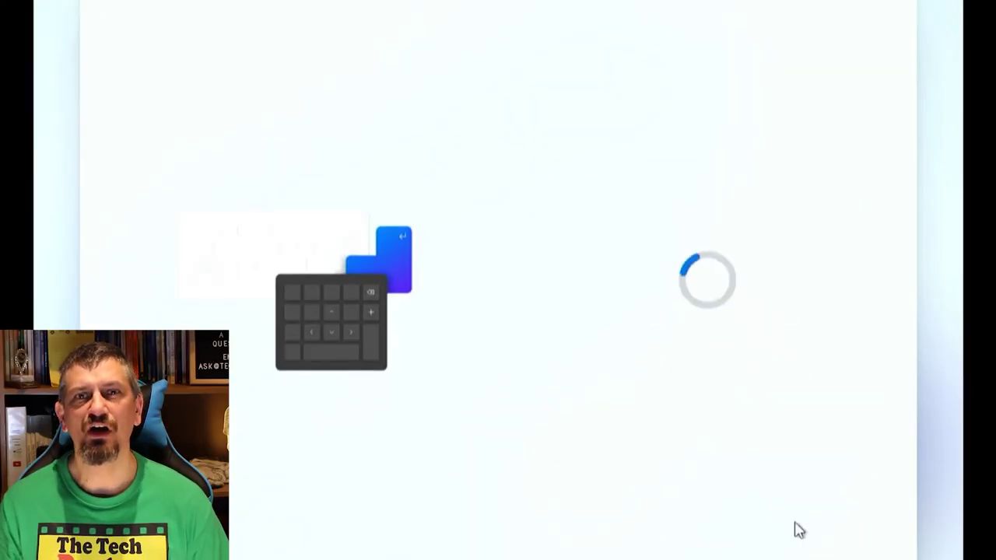
pyautogui.click(802, 343)
pyautogui.write('**********')
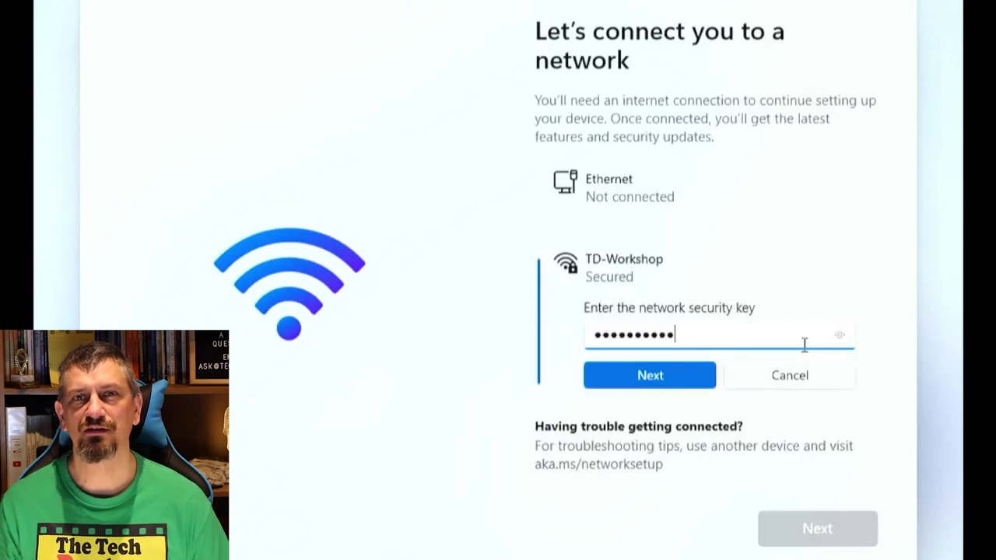
pyautogui.click(684, 376)
pyautogui.click(797, 537)
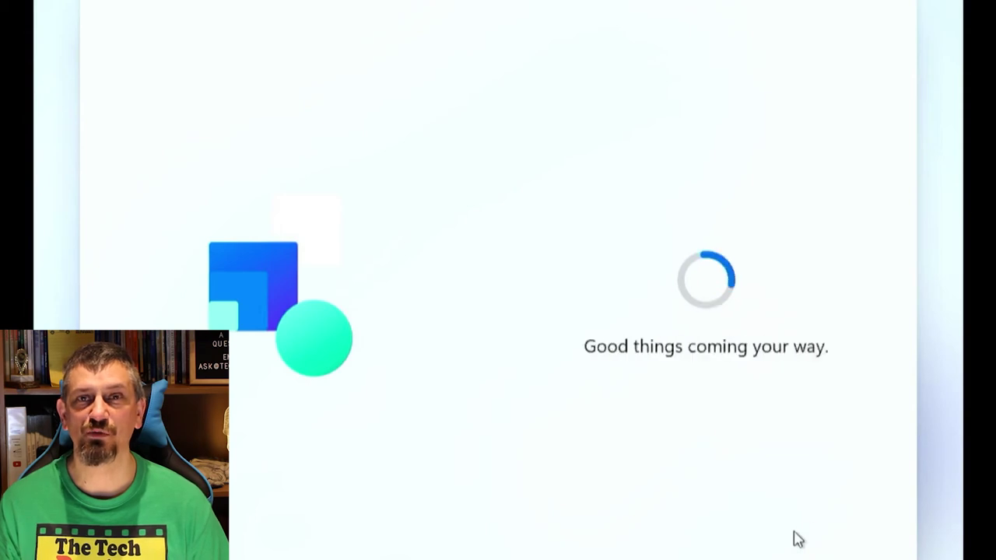
# Step: Name the PC Studio1555 and sign in with the Microsoft account e-mail
pyautogui.write('Studio1555')
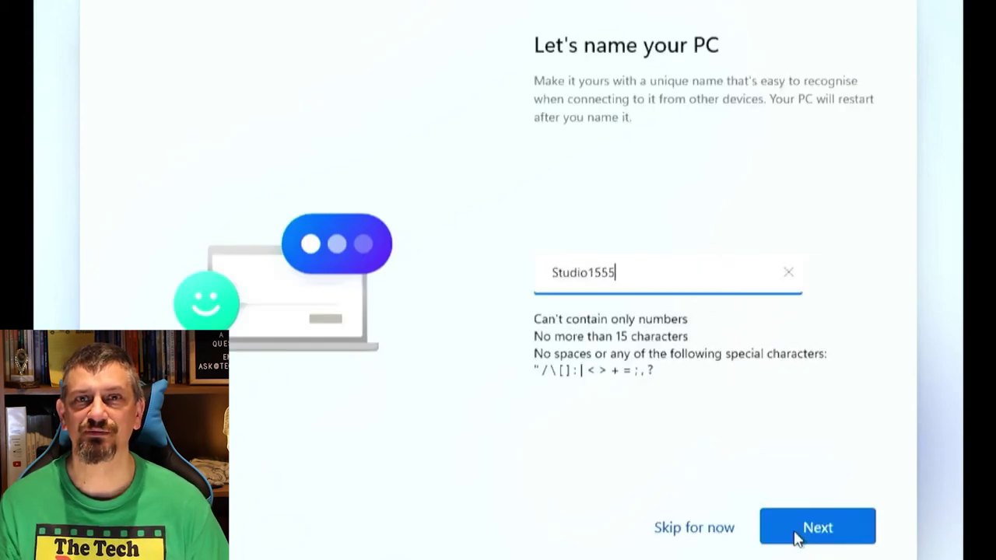
pyautogui.click(795, 534)
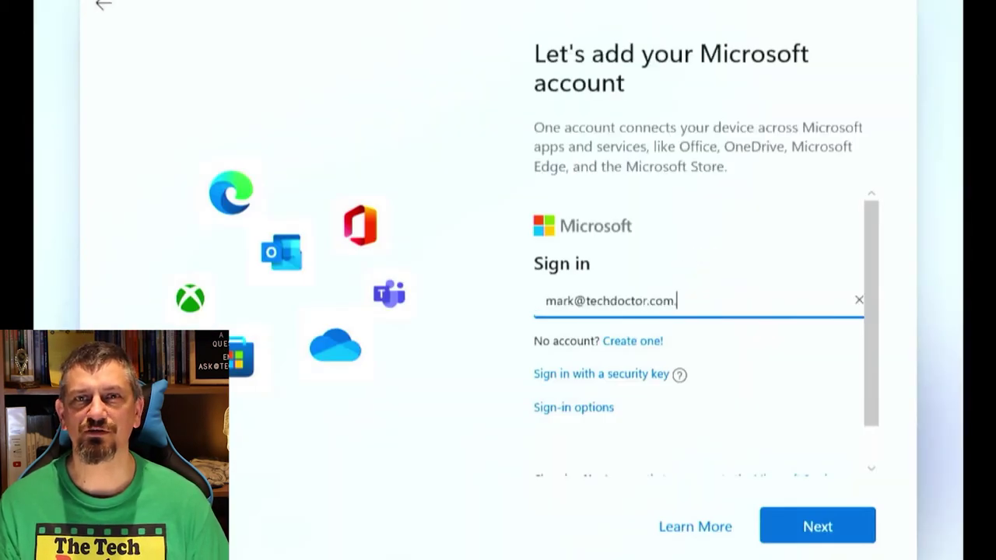
pyautogui.press('Return')
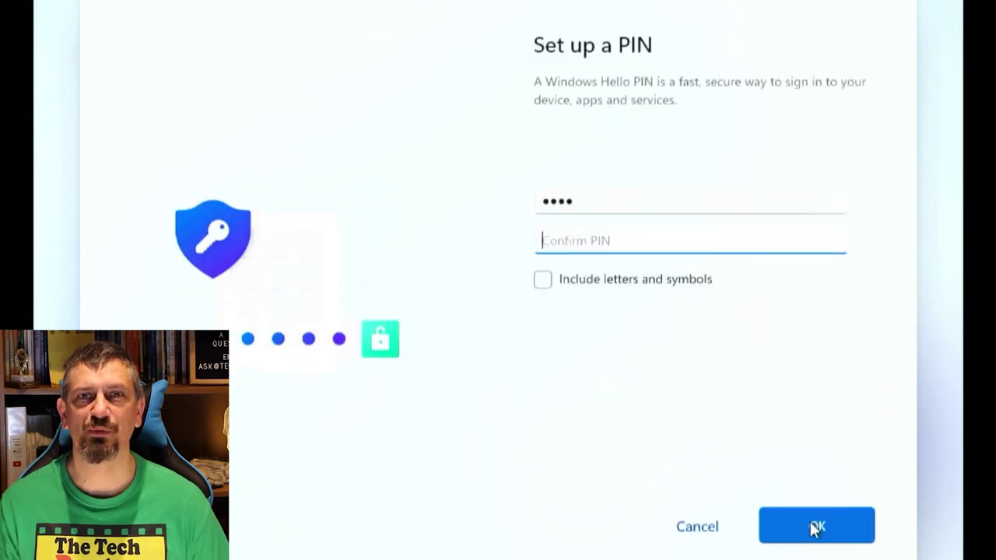
# Step: Confirm the newly entered sign-in PIN
pyautogui.click(814, 527)
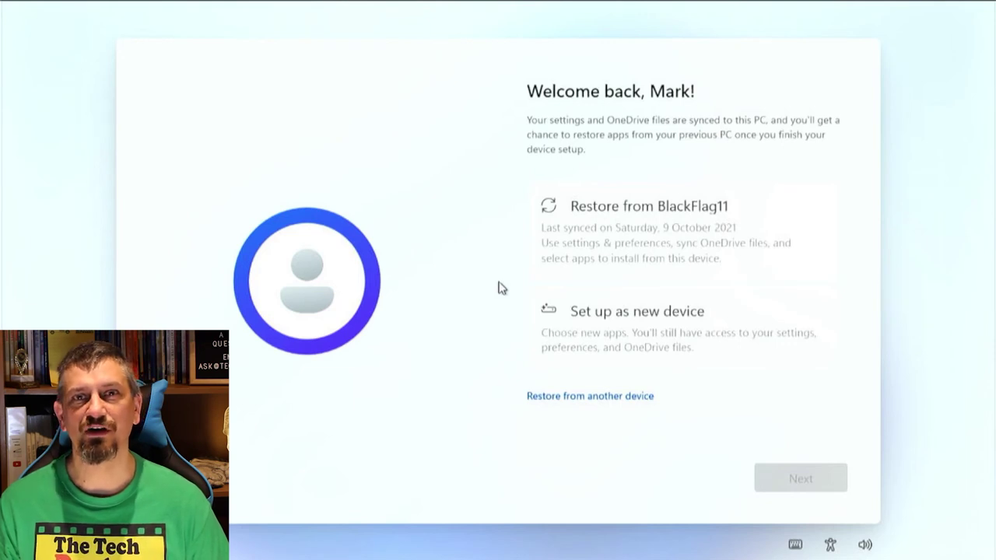
# Step: Set up as a new device and accept the default privacy settings
pyautogui.click(654, 315)
pyautogui.click(789, 490)
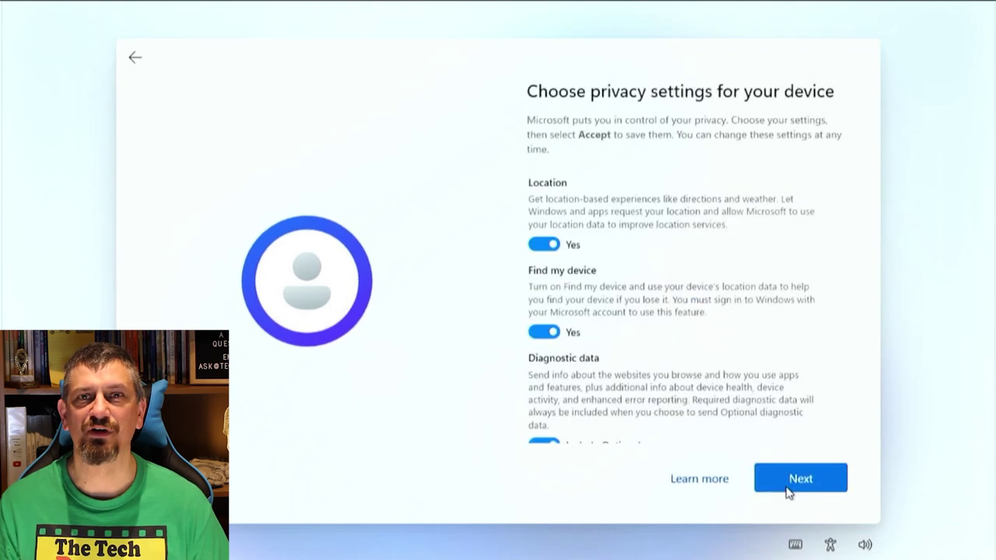
pyautogui.moveTo(850, 285); pyautogui.dragTo(851, 430)
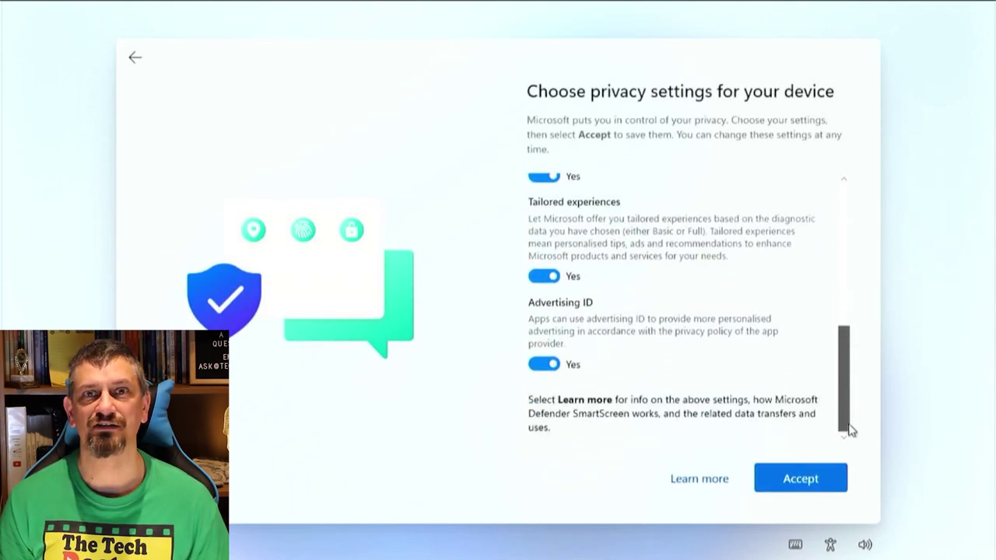
pyautogui.click(811, 481)
# Step: Choose Entertainment, Gaming and Creativity as intended uses
pyautogui.click(815, 242)
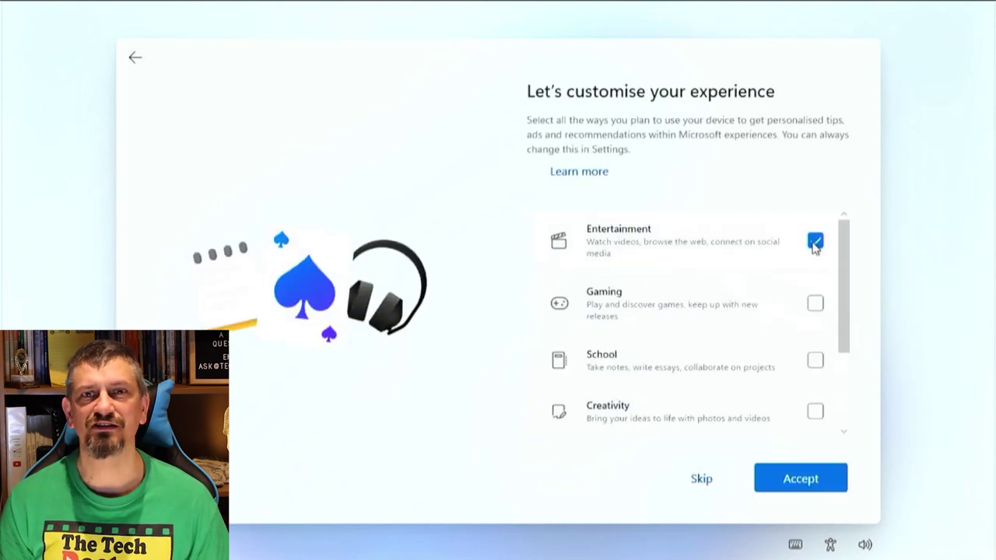
pyautogui.click(815, 304)
pyautogui.moveTo(842, 323); pyautogui.dragTo(845, 416)
pyautogui.click(815, 318)
pyautogui.click(814, 480)
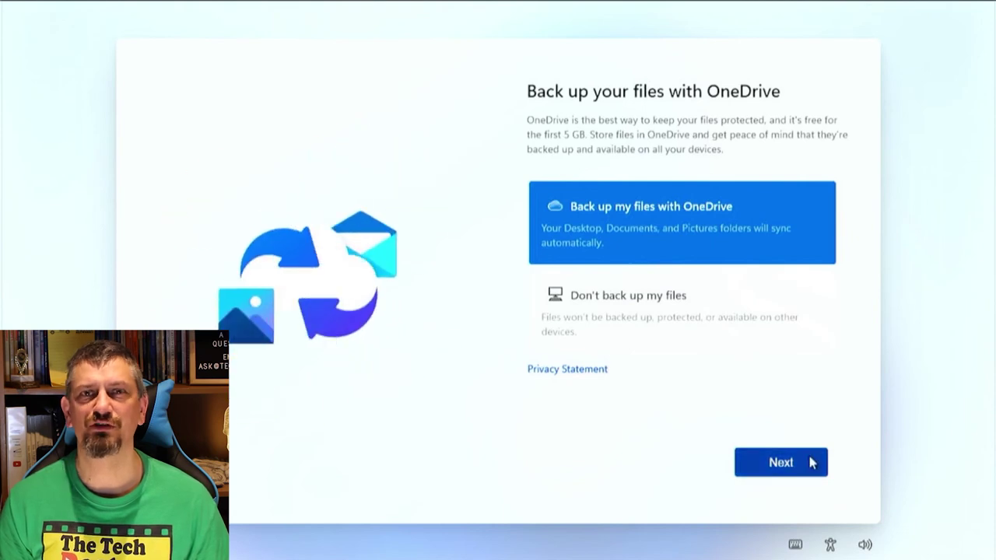
# Step: Decline OneDrive backup, the Microsoft 365 trial and the Xbox Game Pass offer
pyautogui.click(758, 319)
pyautogui.click(790, 467)
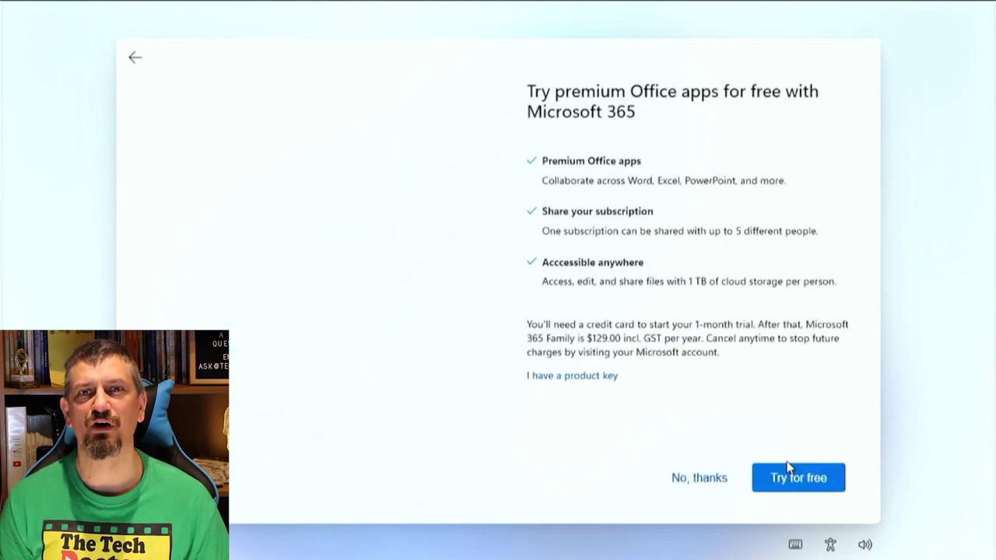
pyautogui.click(723, 485)
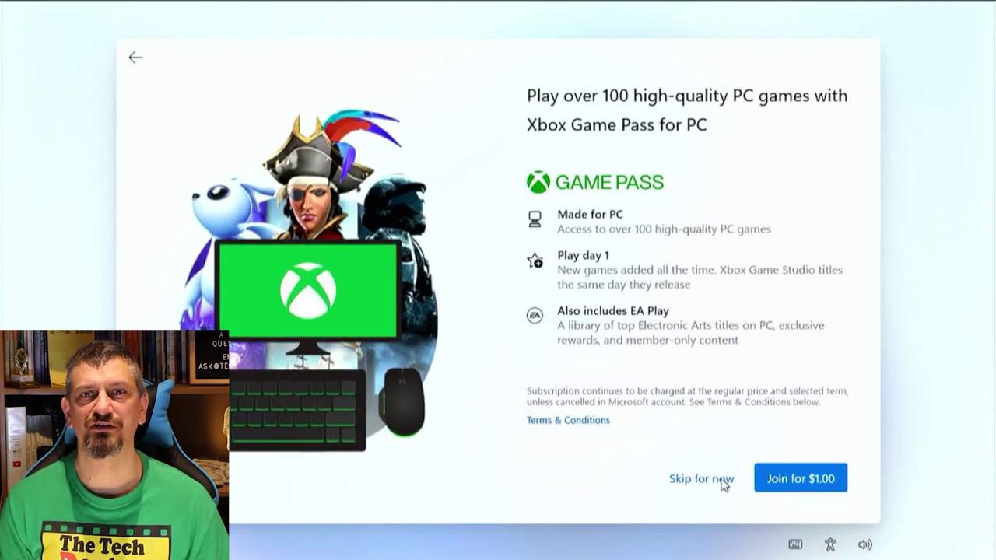
pyautogui.click(723, 482)
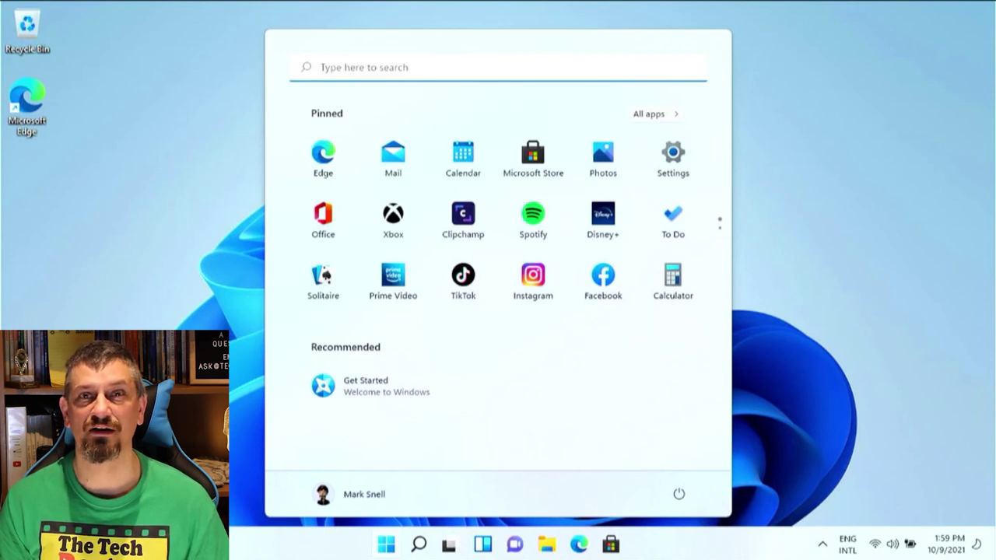
# Step: Open System About via Win+X to show the Core 2 Duo P8600 and 4 GB RAM
pyautogui.press('super+x')
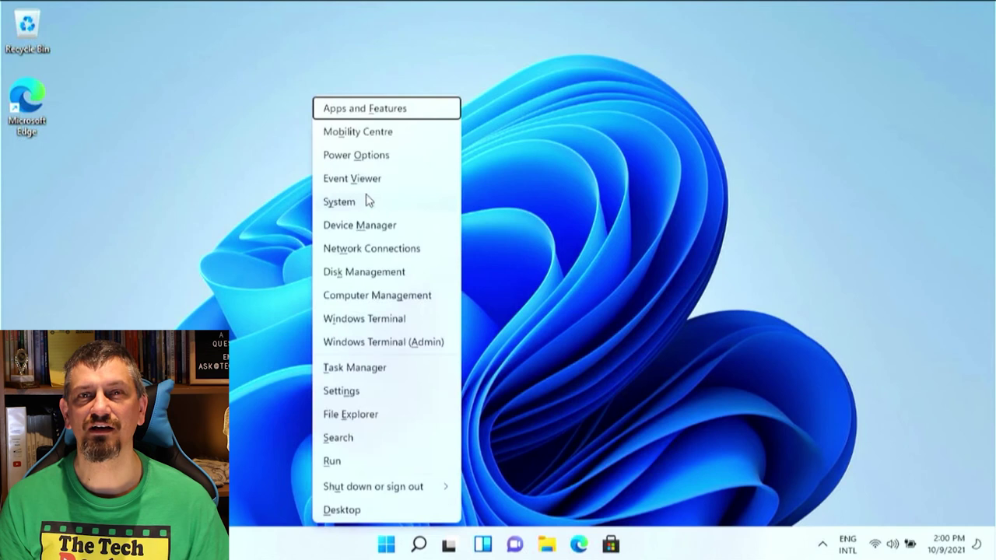
pyautogui.click(366, 200)
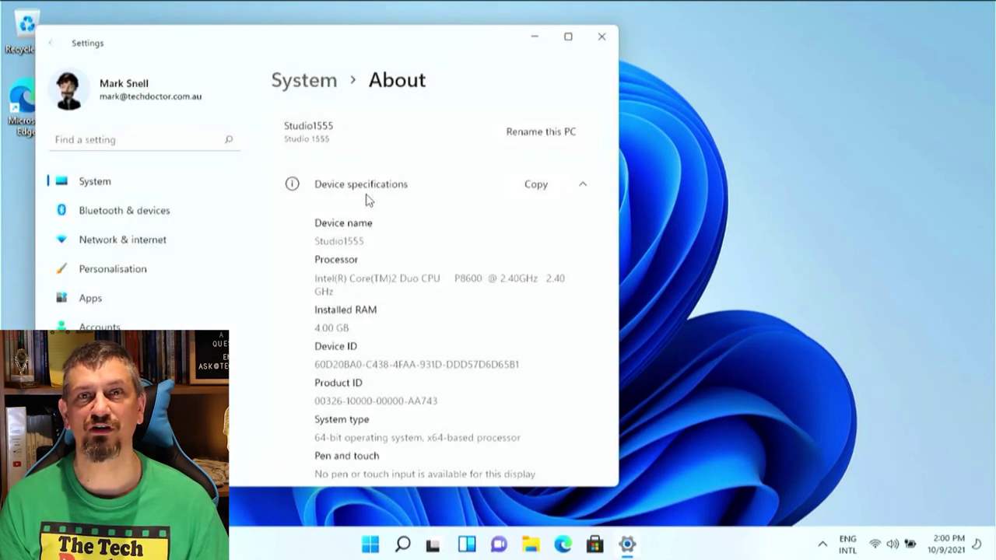